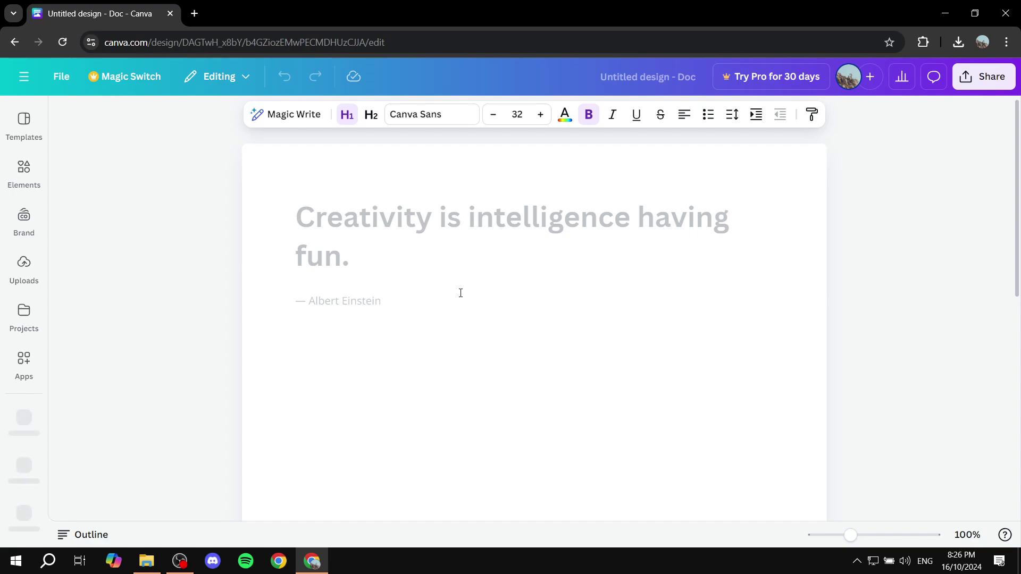
# Type the heading 'Finish your project' followed by two lines of filler body text.
pyautogui.write('F')
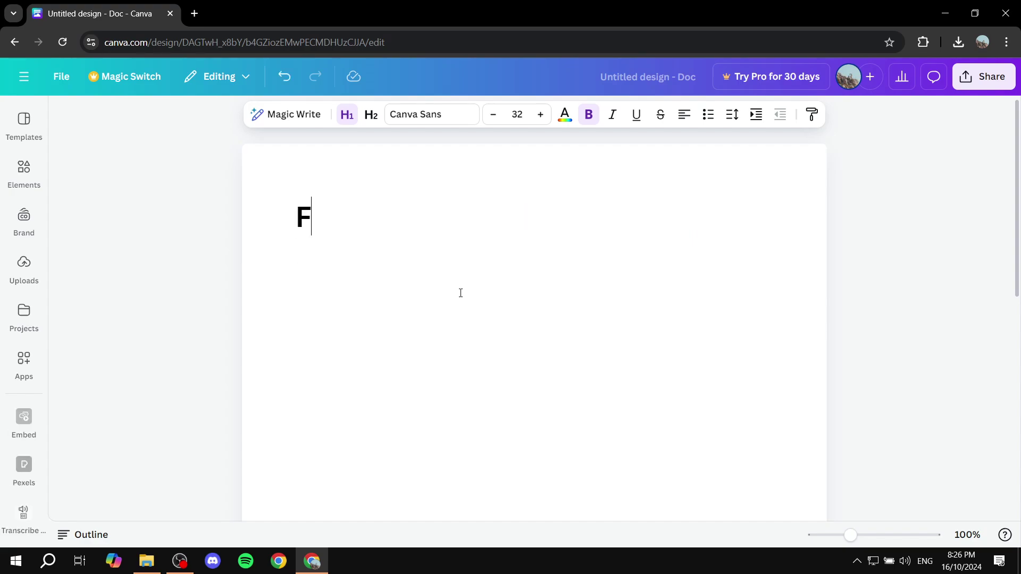
pyautogui.write('inish your porj')
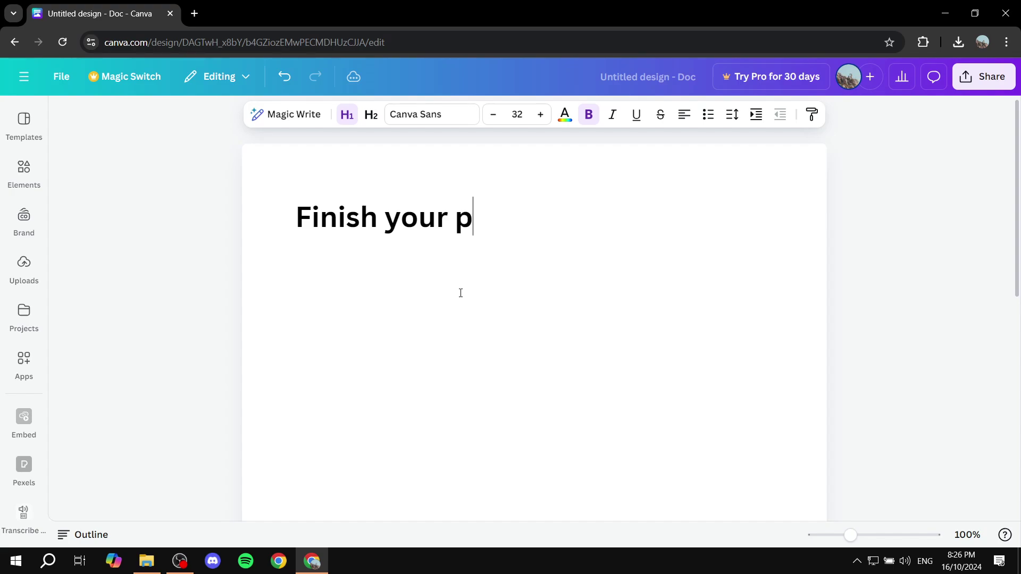
pyautogui.press('BackSpace')
pyautogui.press('BackSpace')
pyautogui.press('BackSpace')
pyautogui.write('roject')
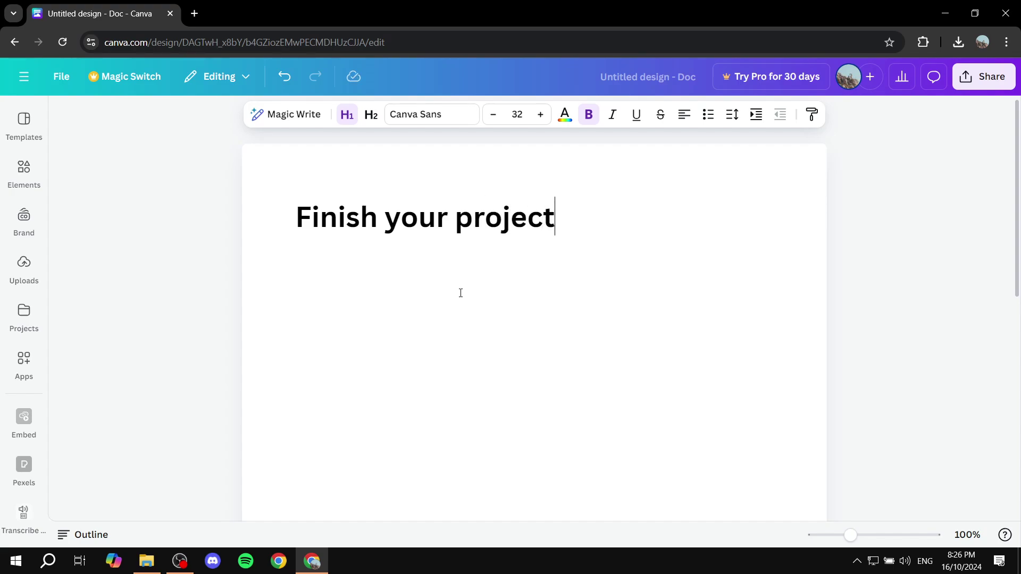
pyautogui.press('Return')
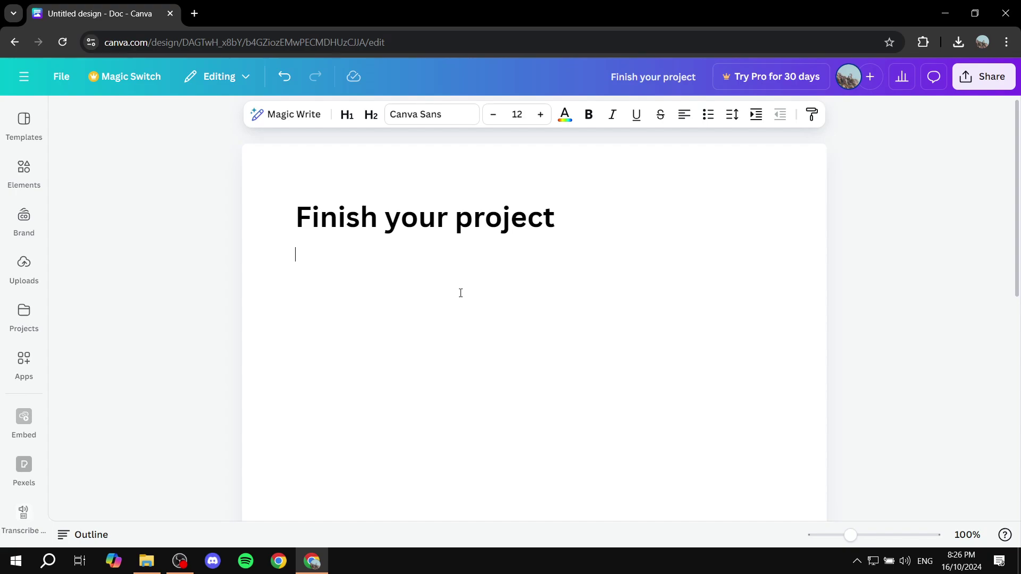
pyautogui.write('aowitjaoiwtjaowitjaopwta')
pyautogui.press('Return')
pyautogui.write('wtawtawtwatawta')
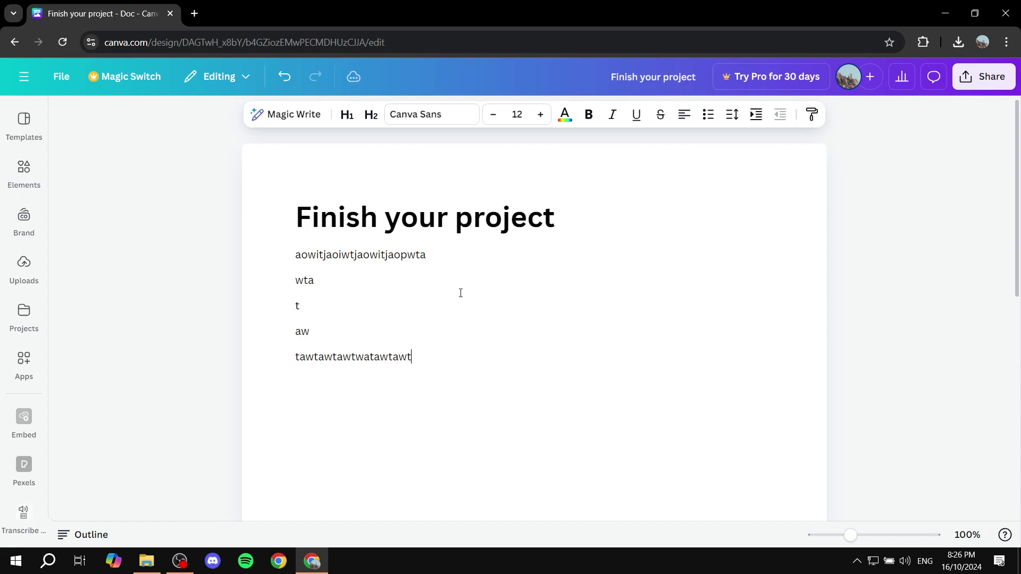
pyautogui.write(' w ta tw w at ')
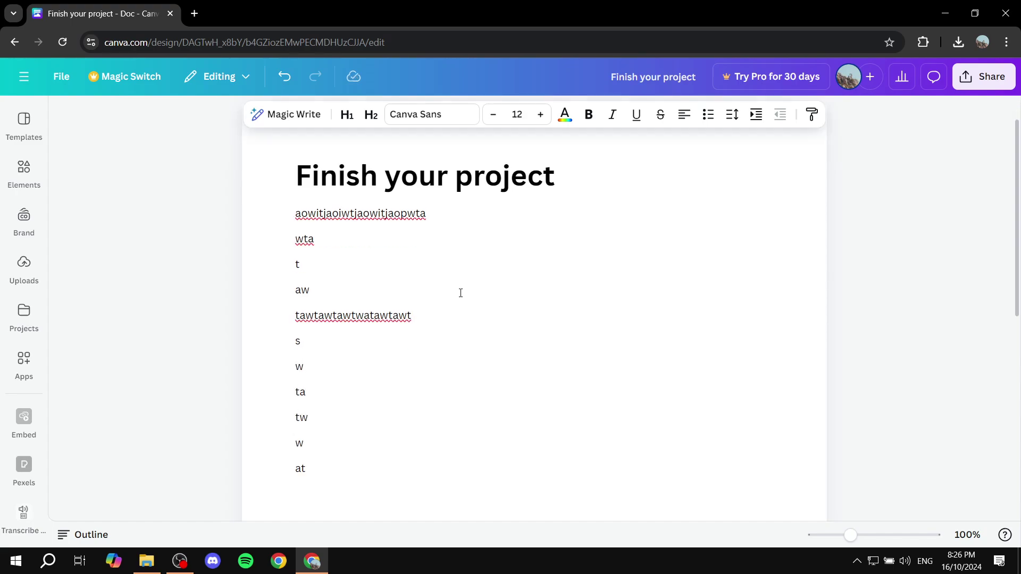
pyautogui.write('/')
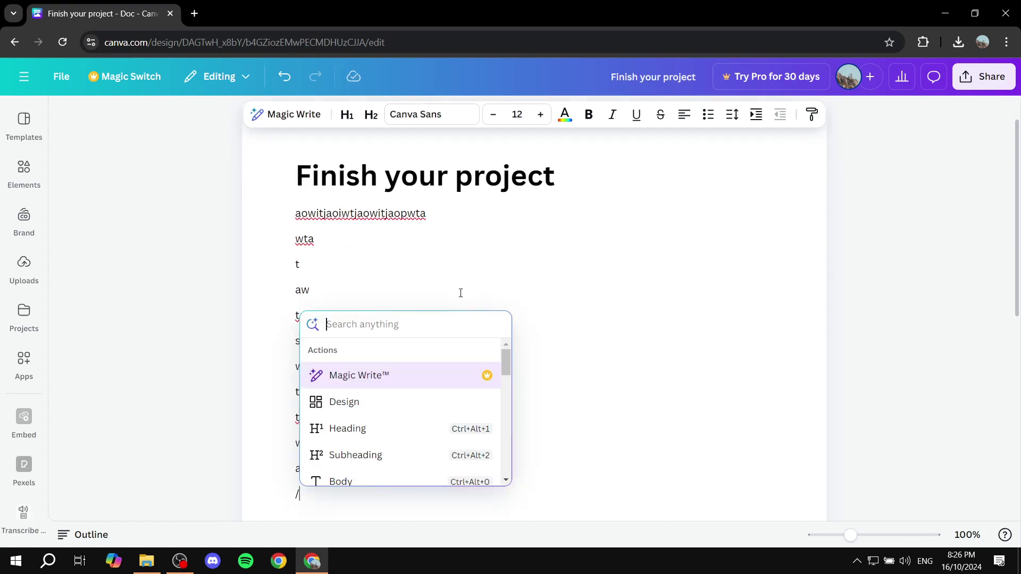
pyautogui.write('page')
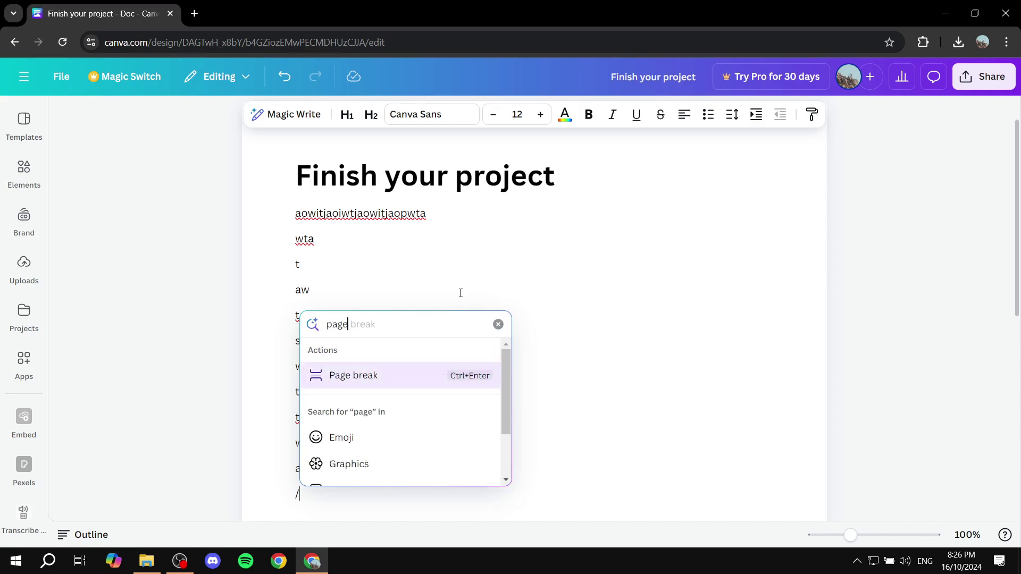
# Insert a page break and type several filler lines on the new second page.
pyautogui.click(420, 371)
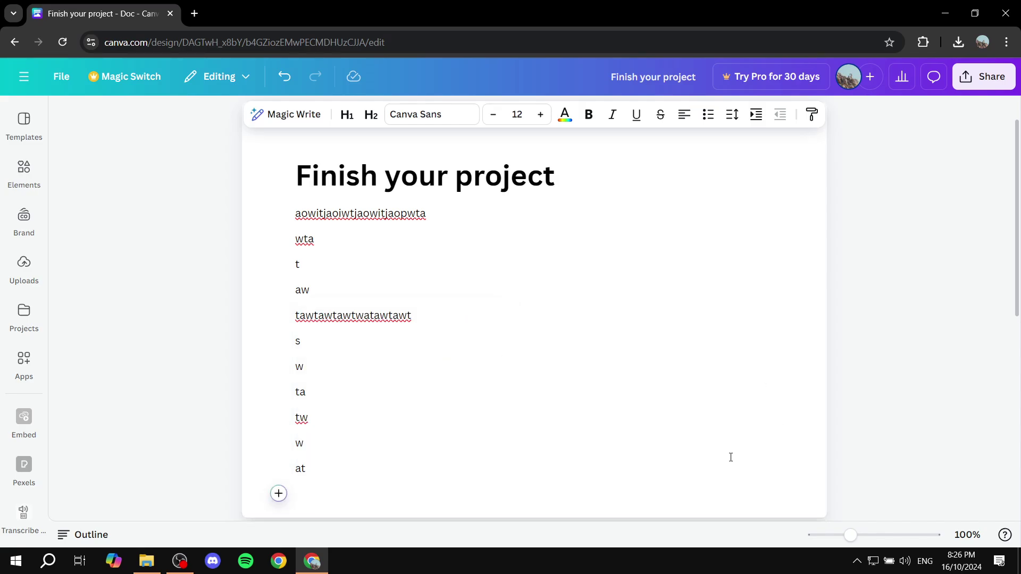
pyautogui.write('wua')
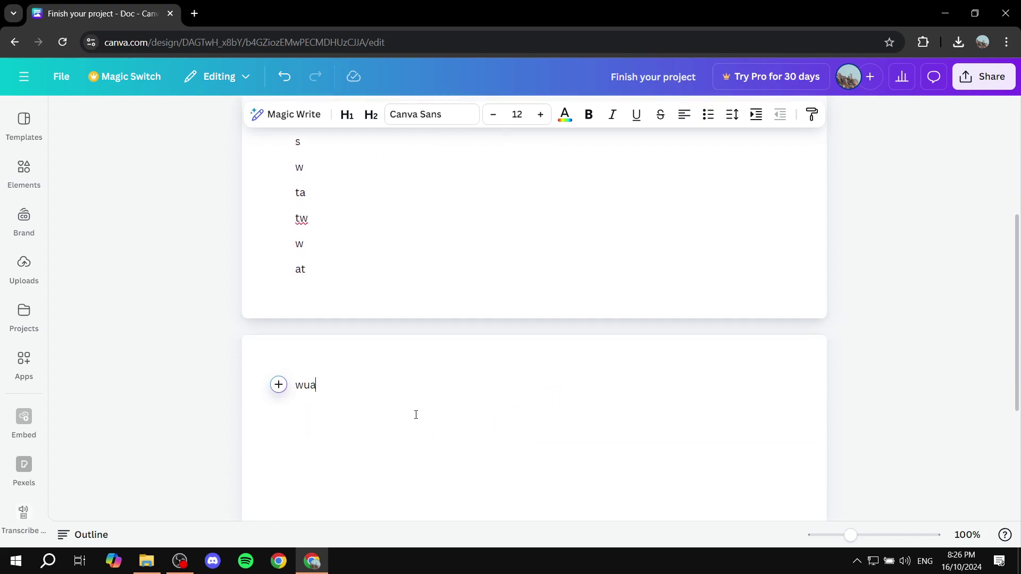
pyautogui.write('othoauwhtoawhtoaiwhtjowiahtat')
pyautogui.press('Return')
pyautogui.write('wat')
pyautogui.press('Return')
pyautogui.write('aw')
pyautogui.press('Return')
pyautogui.write('t')
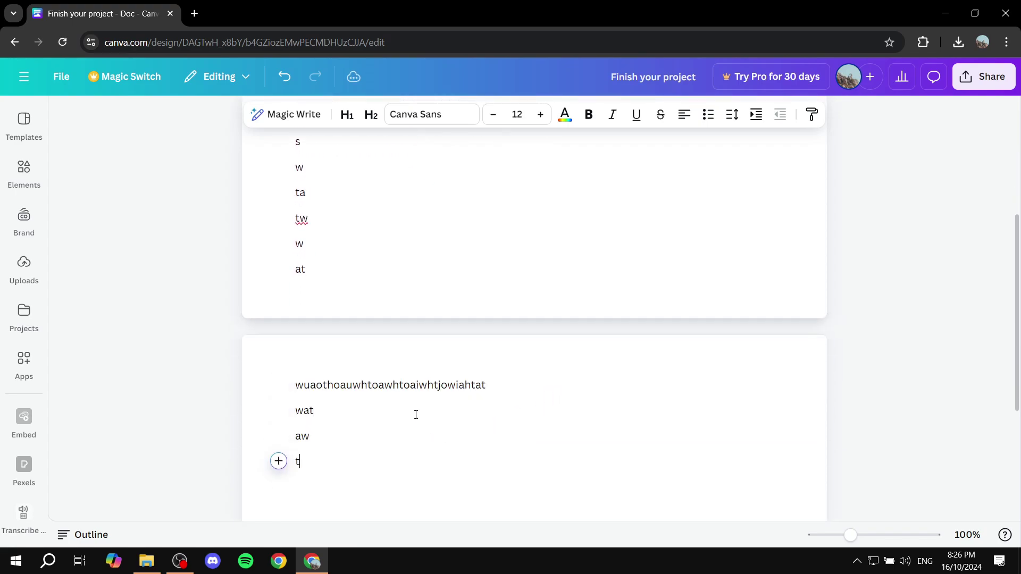
pyautogui.write('w atwat  awt  as  t wa t as')
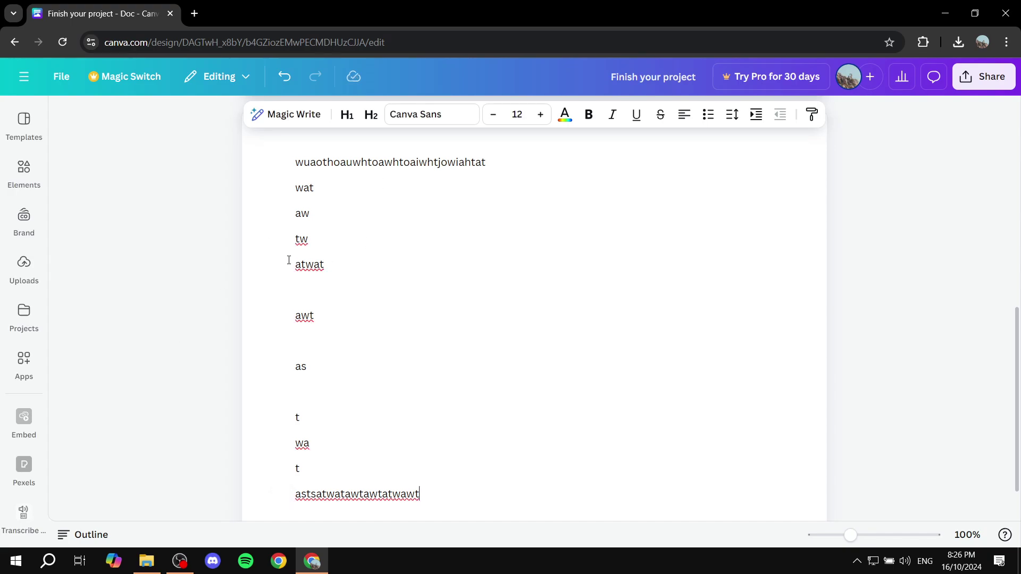
pyautogui.scroll(4, 349, 226)
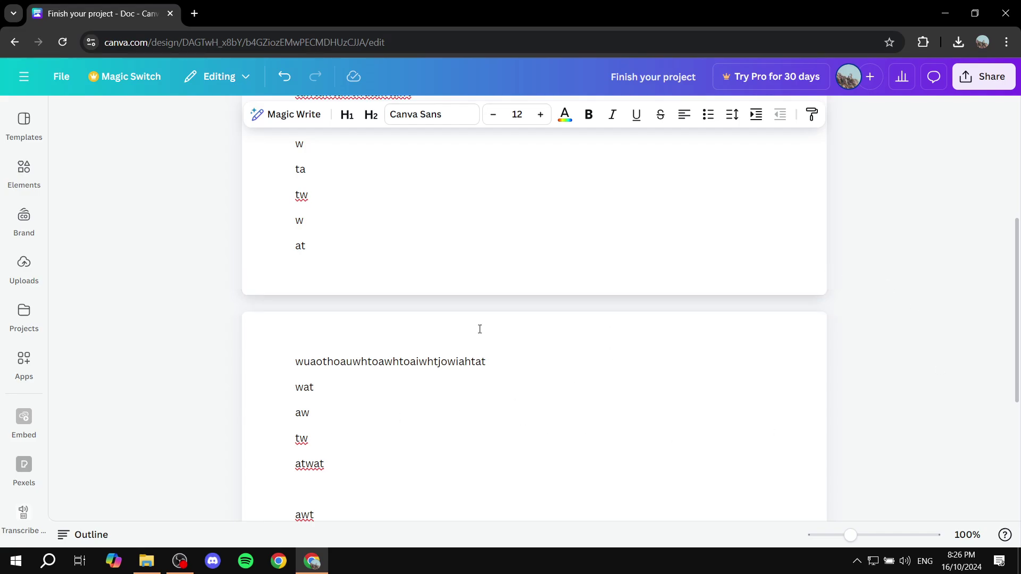
pyautogui.scroll(5, 425, 286)
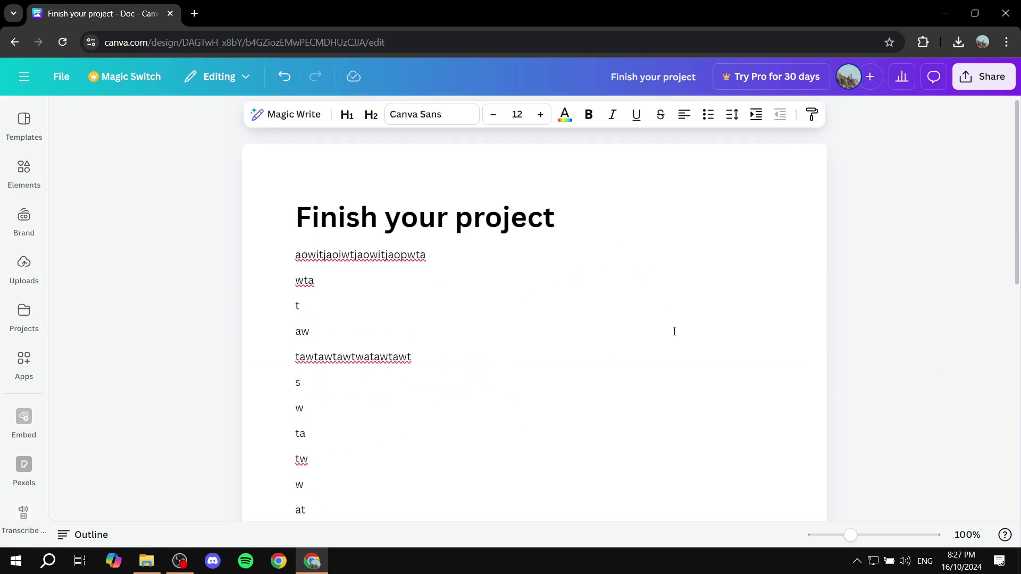
pyautogui.scroll(-10, 564, 290)
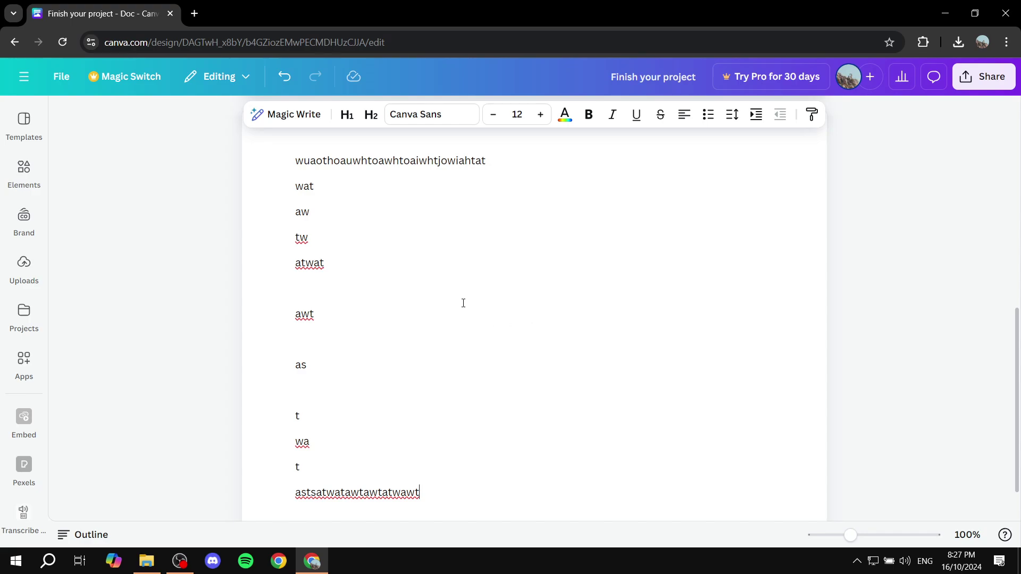
pyautogui.scroll(10, 460, 300)
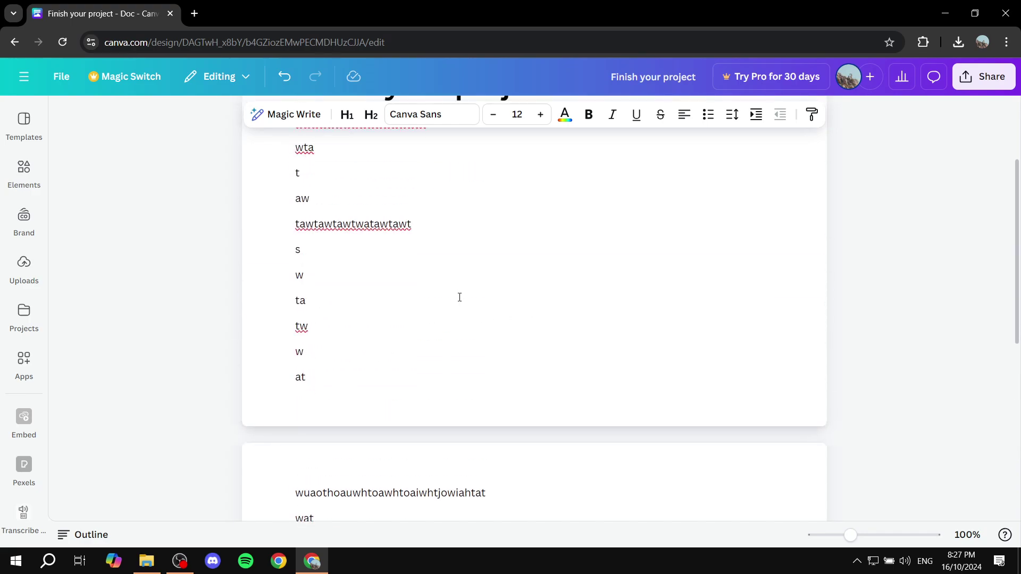
# Download the Doc as a PDF Standard file at A4 size, then dismiss the notices.
pyautogui.click(984, 82)
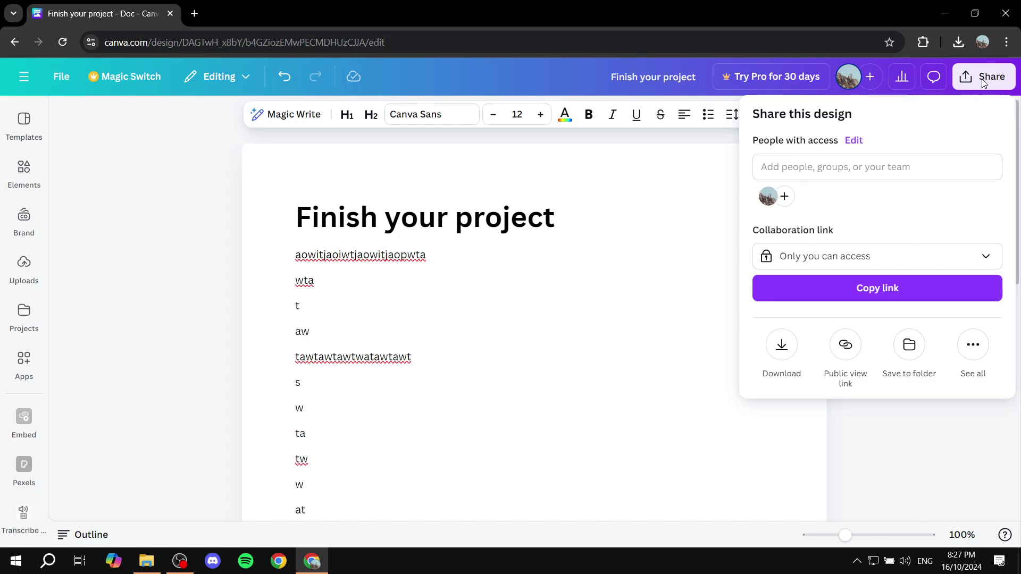
pyautogui.click(795, 353)
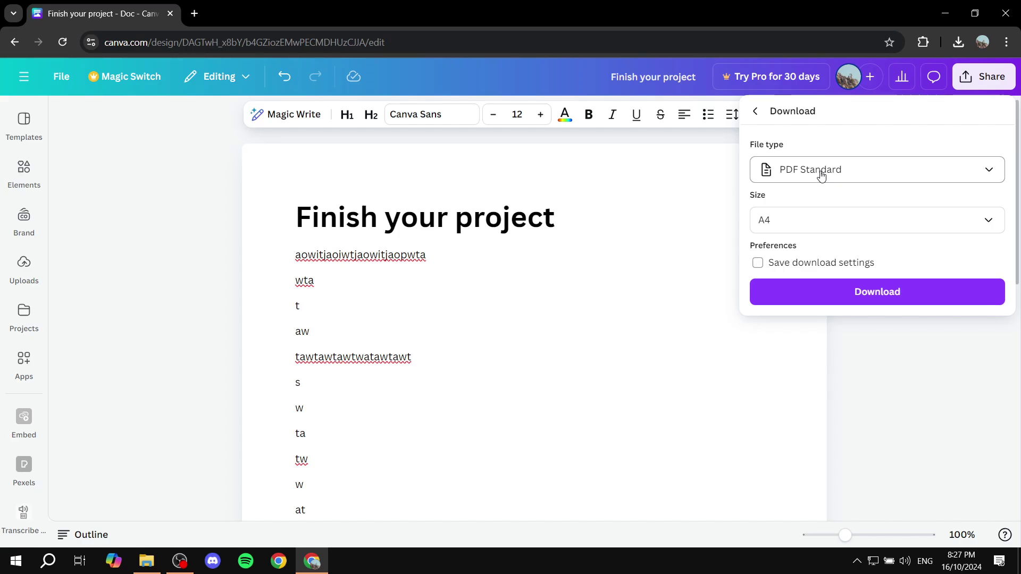
pyautogui.click(814, 232)
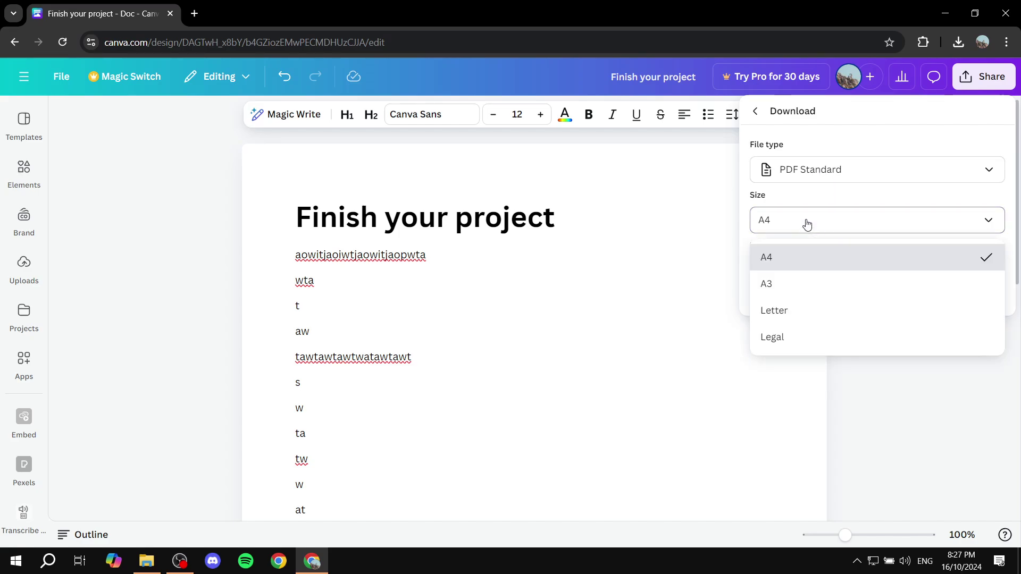
pyautogui.click(807, 223)
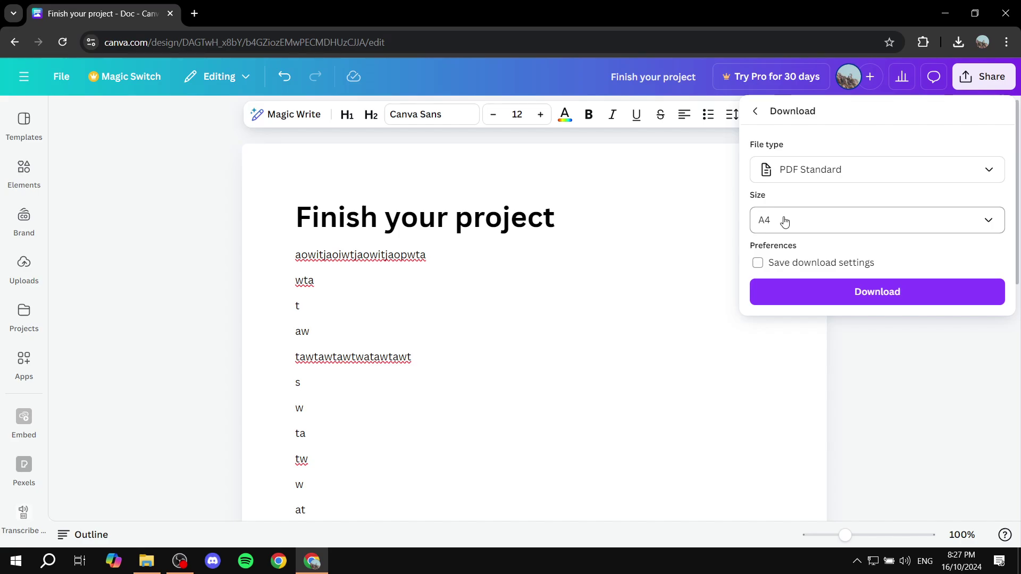
pyautogui.click(892, 294)
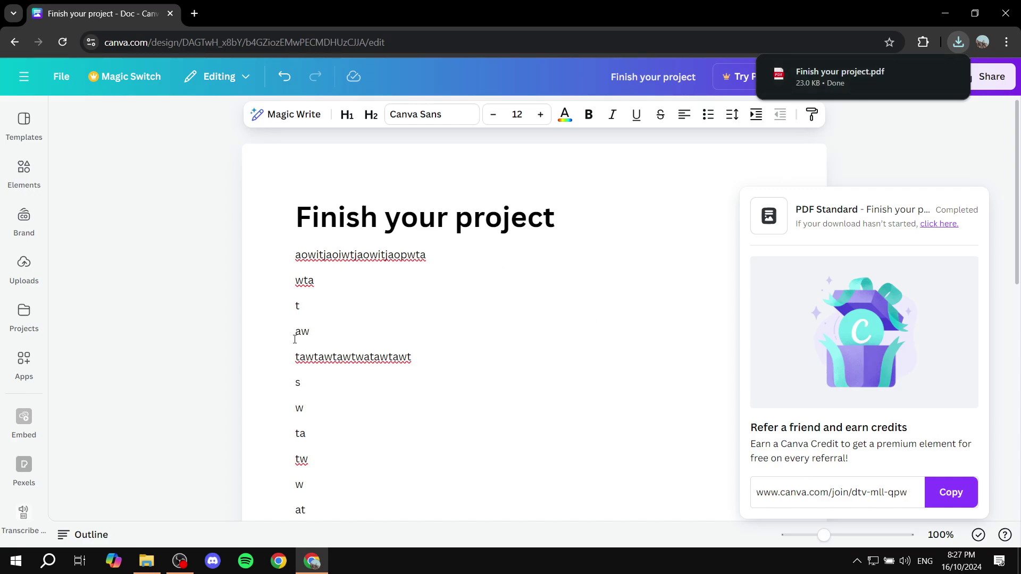
pyautogui.click(223, 269)
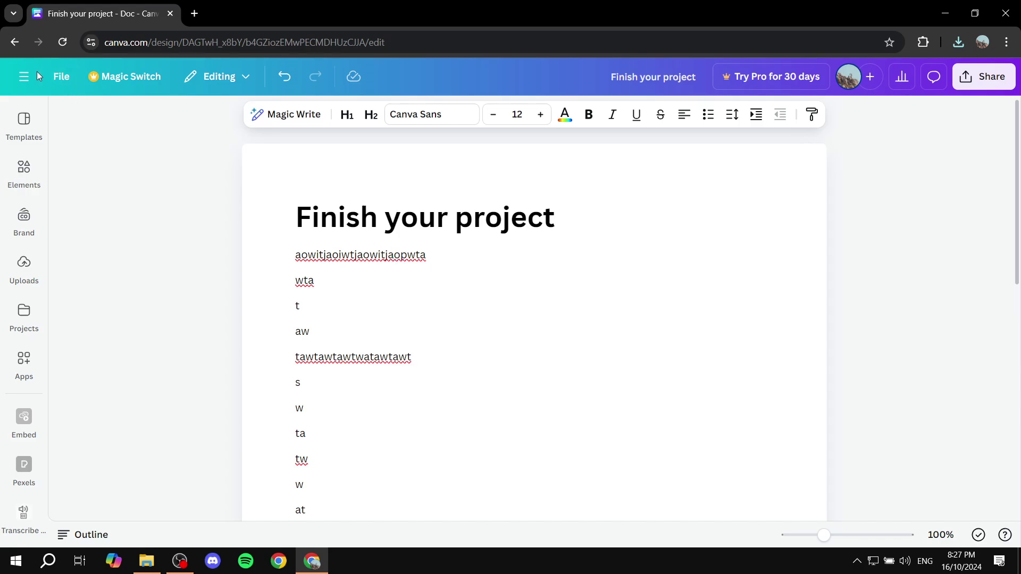
# Import Finish your project.pdf from Downloads as a new design and open it.
pyautogui.click(23, 76)
pyautogui.click(15, 89)
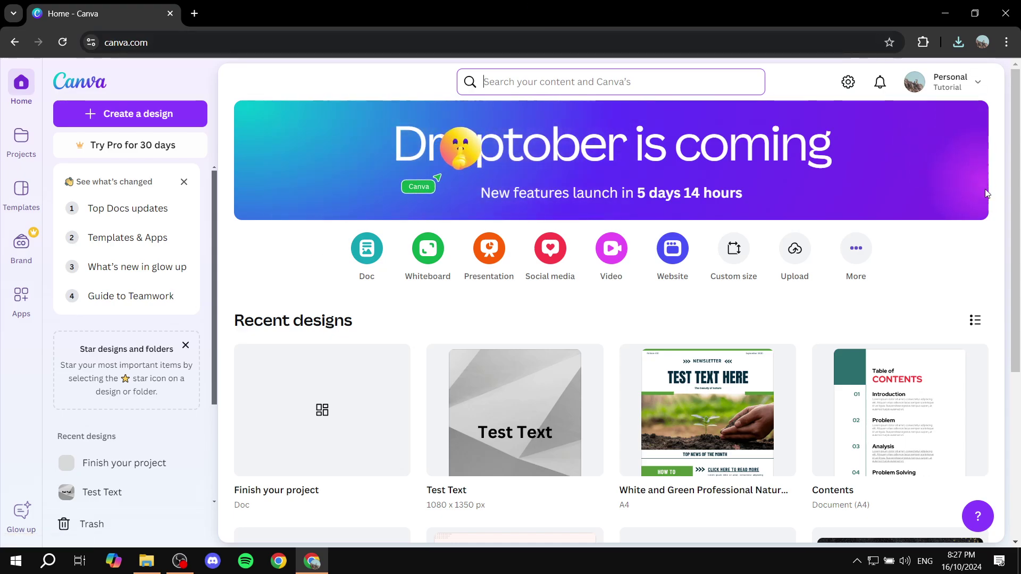
pyautogui.click(800, 261)
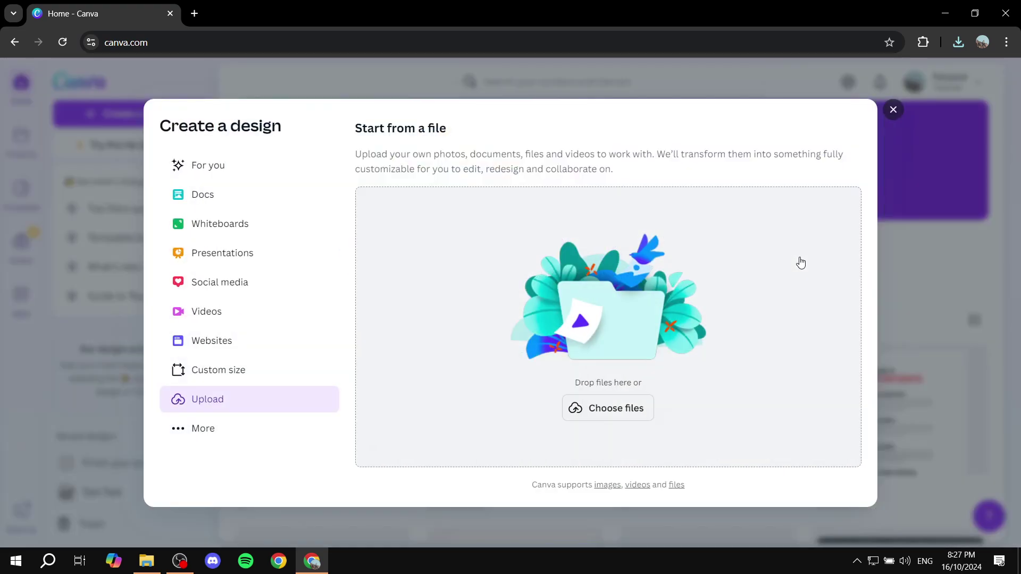
pyautogui.click(643, 407)
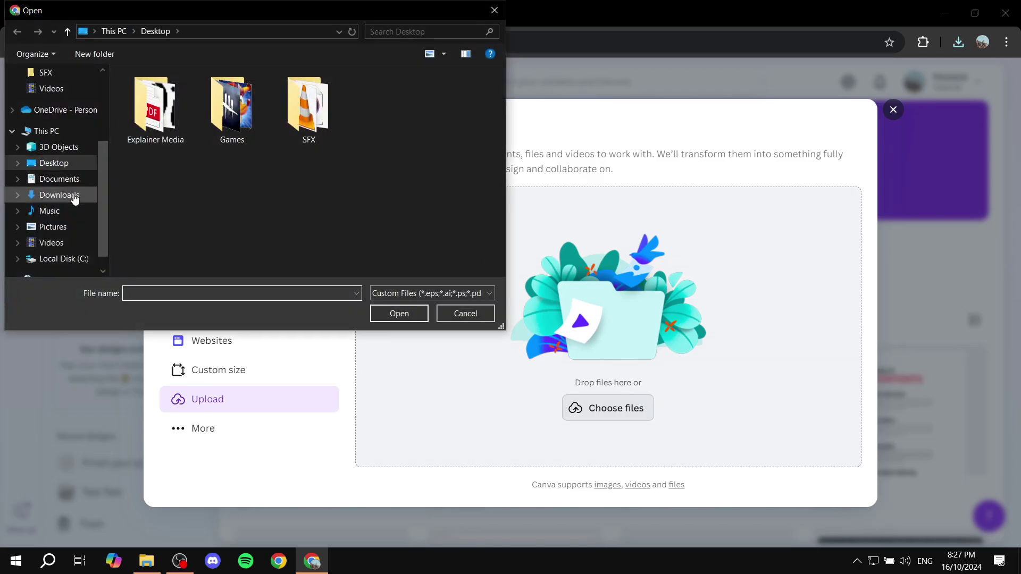
pyautogui.click(75, 198)
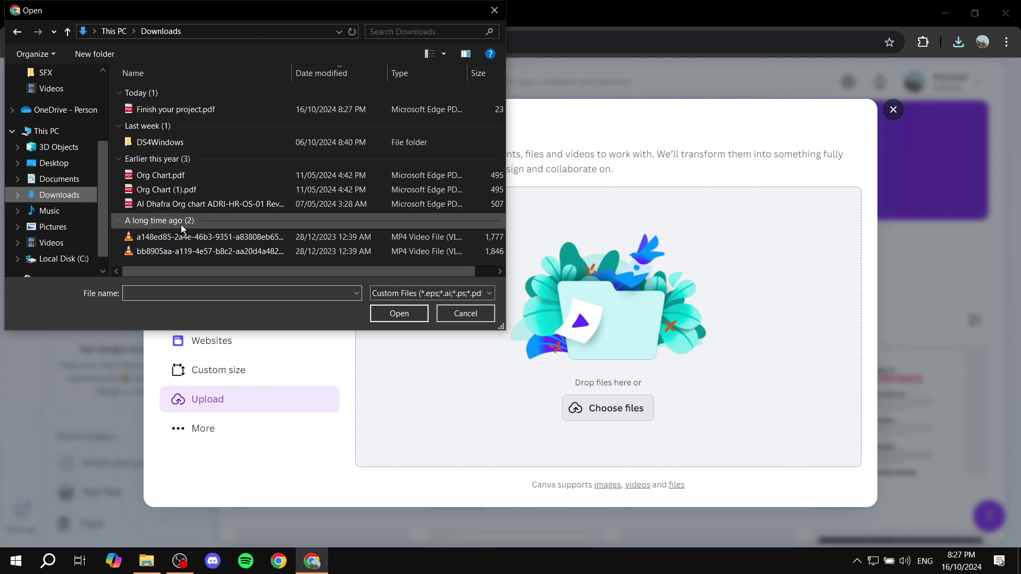
pyautogui.doubleClick(300, 111)
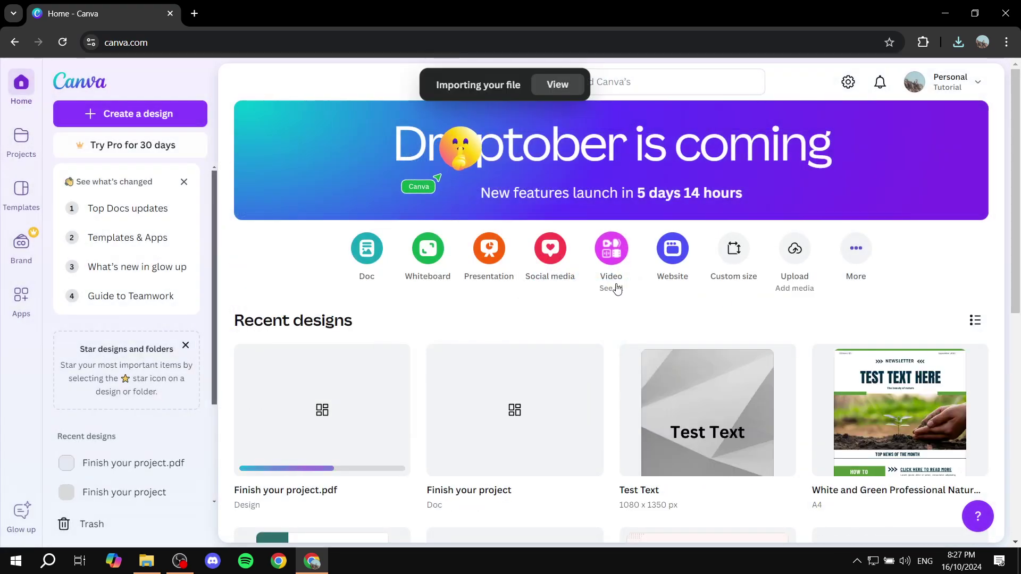
pyautogui.click(330, 435)
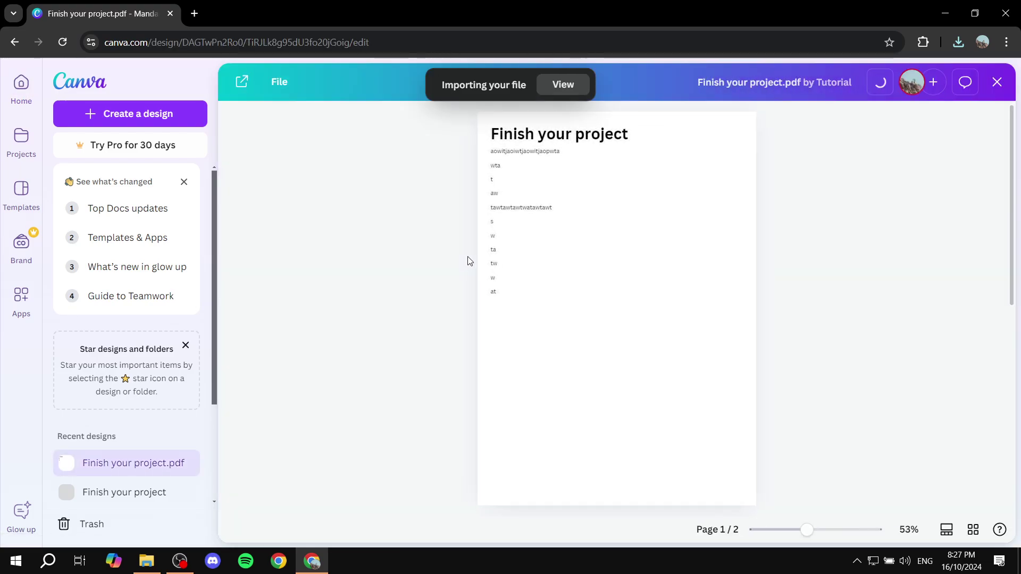
# Dismiss the file import feedback form and open the imported PDF in the full editor.
pyautogui.scroll(-5, 489, 272)
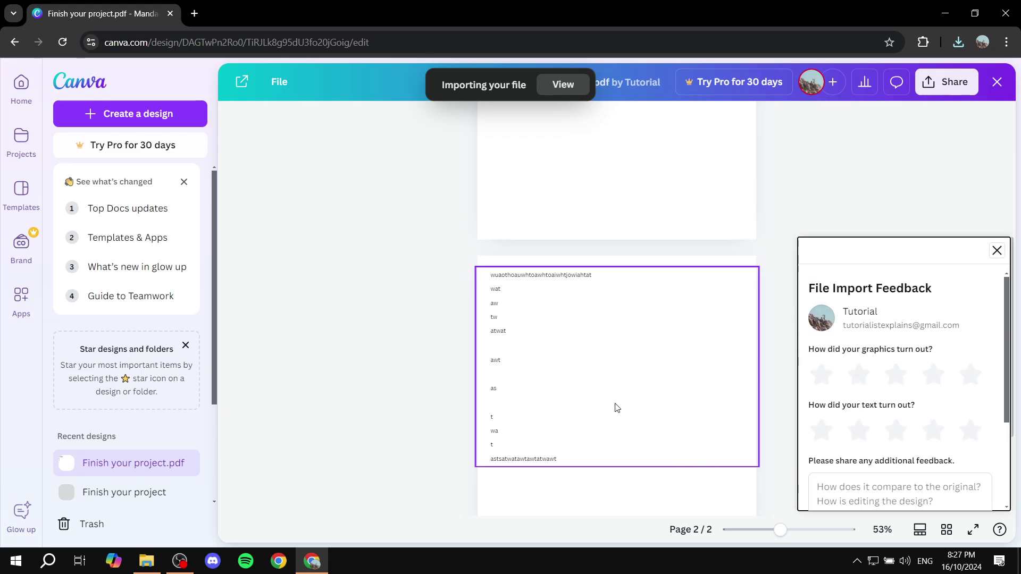
pyautogui.scroll(4, 620, 404)
pyautogui.click(997, 249)
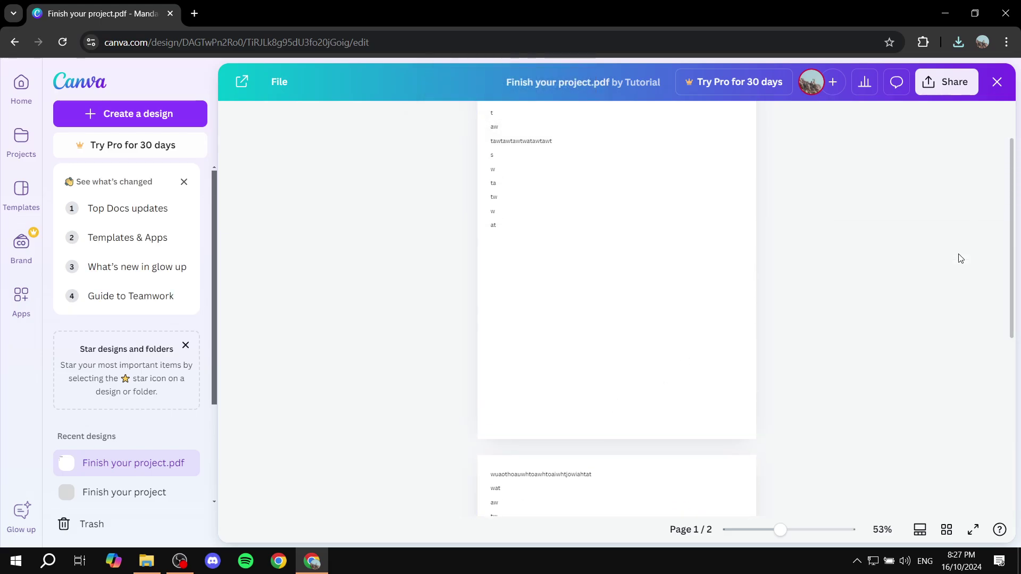
pyautogui.scroll(1, 681, 377)
pyautogui.click(623, 386)
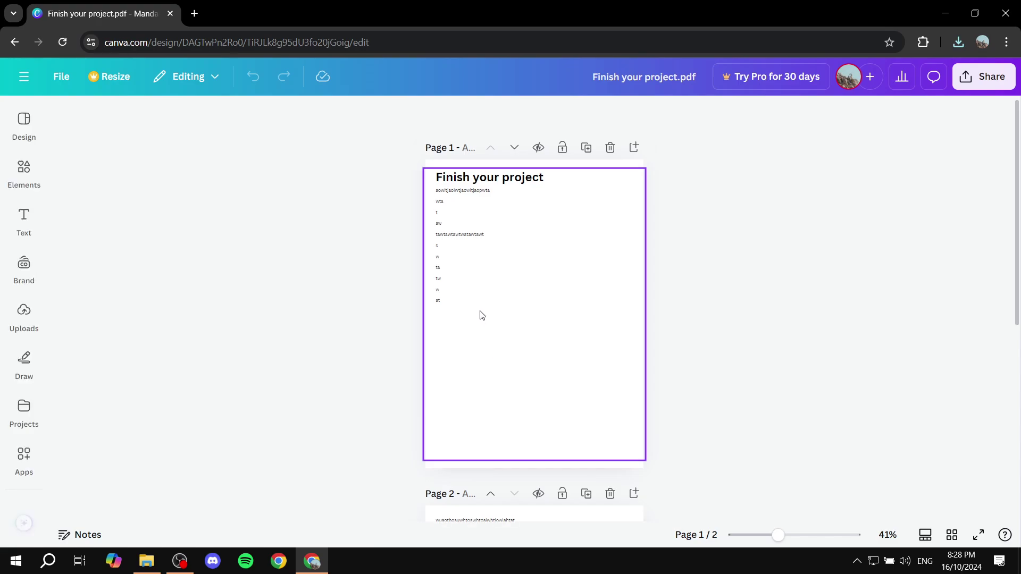
# Try red, purple and gradient backgrounds on page 1, settling on solid grey.
pyautogui.click(502, 369)
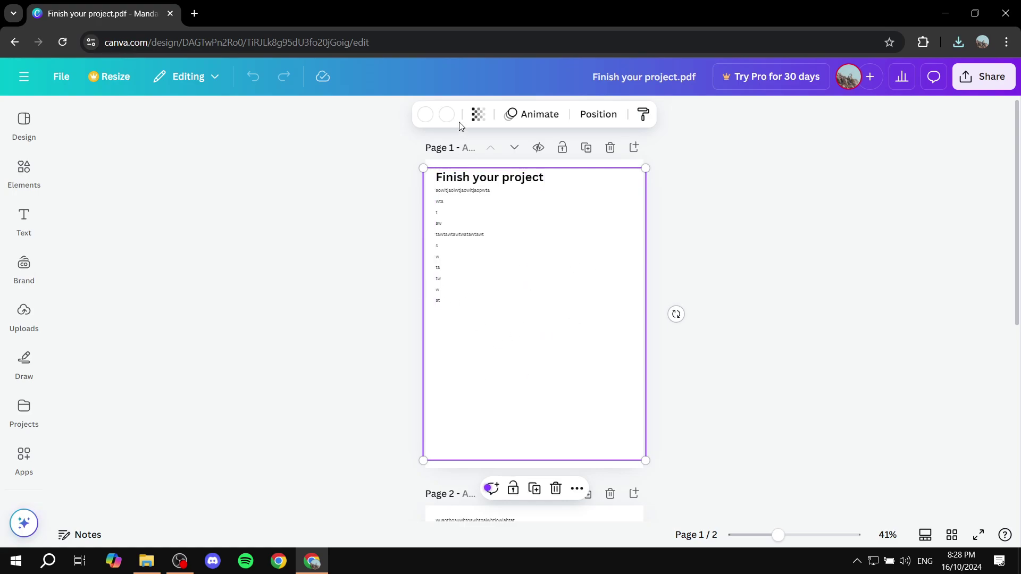
pyautogui.click(447, 114)
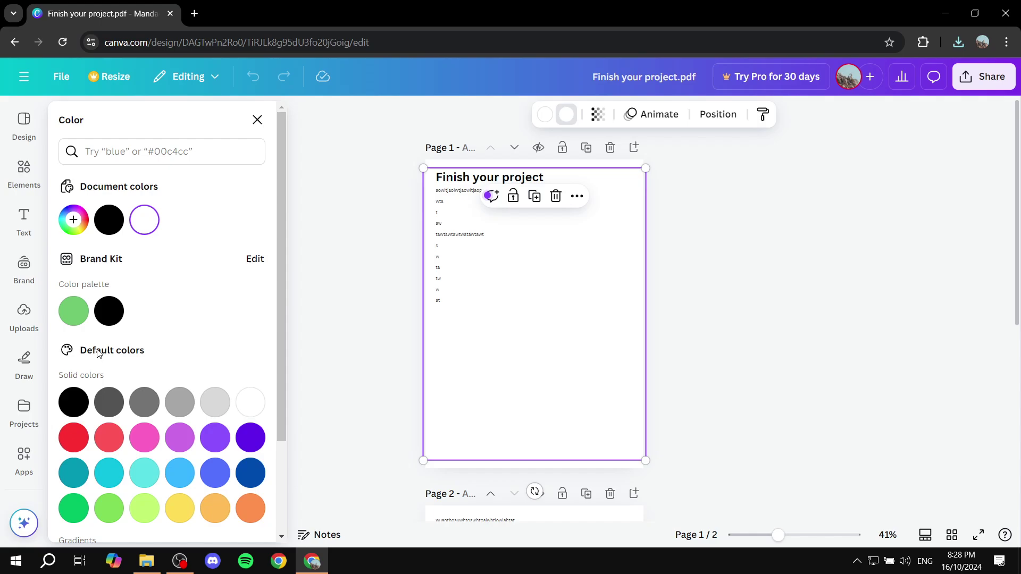
pyautogui.click(81, 440)
pyautogui.click(215, 437)
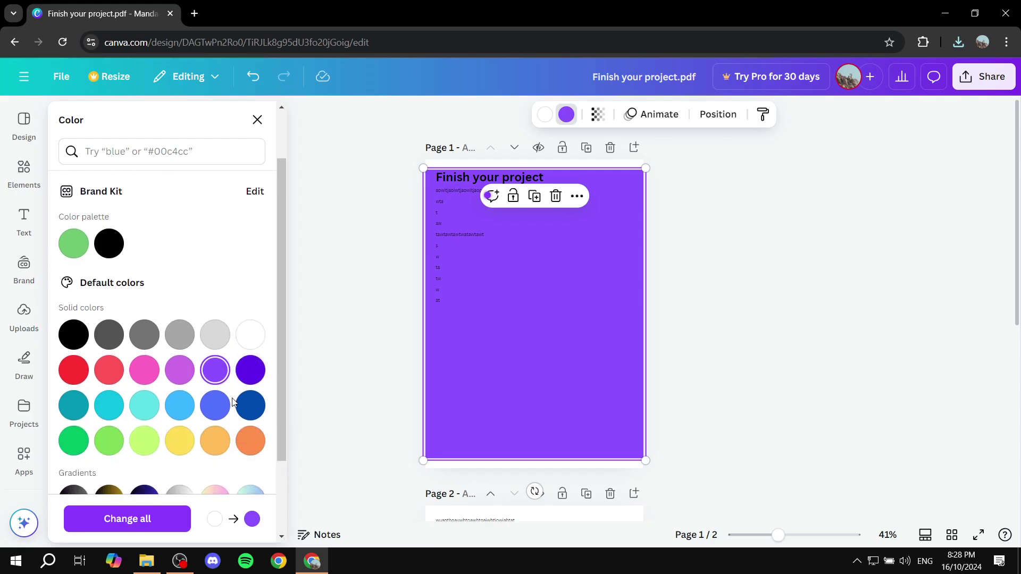
pyautogui.scroll(-3, 160, 420)
pyautogui.click(145, 398)
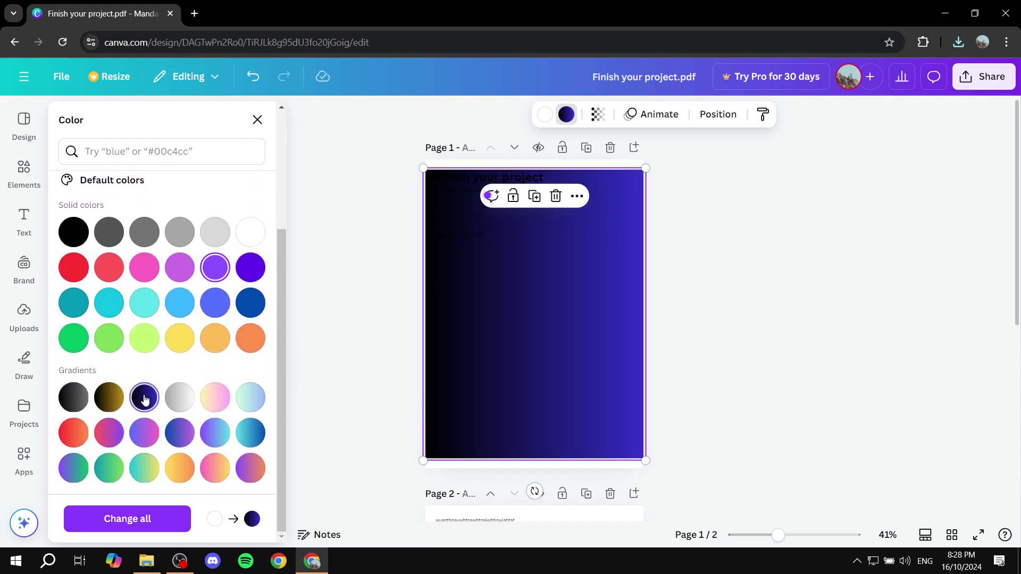
pyautogui.click(73, 397)
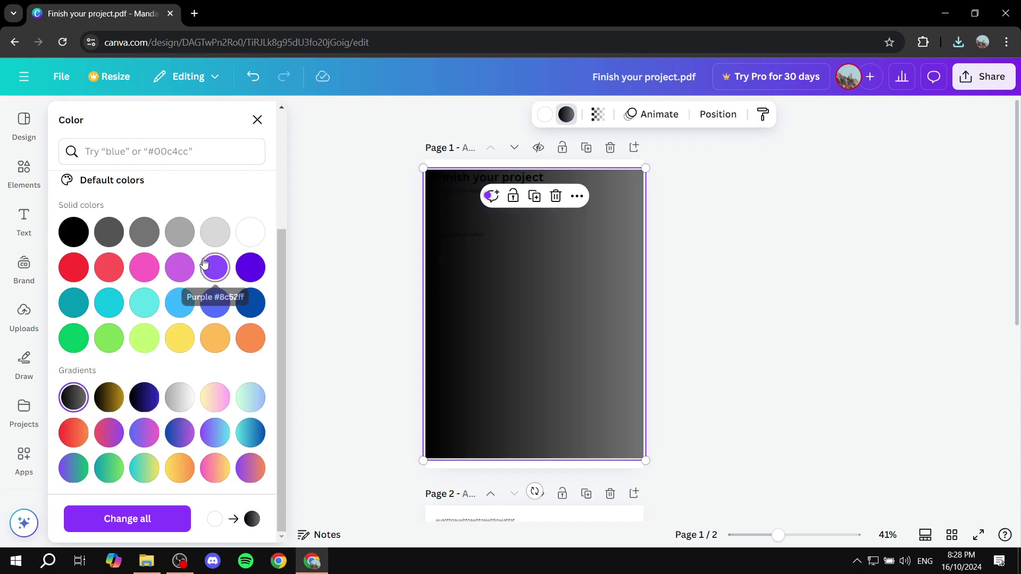
pyautogui.click(180, 232)
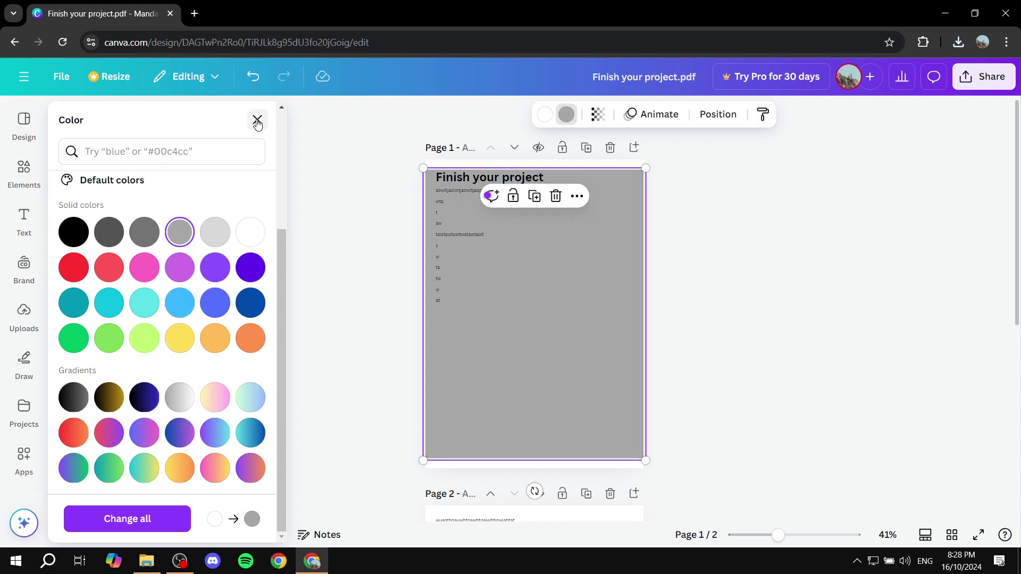
pyautogui.click(257, 120)
pyautogui.scroll(-4, 376, 298)
# Give page 2 the same grey background, then reselect page 1's background.
pyautogui.click(556, 400)
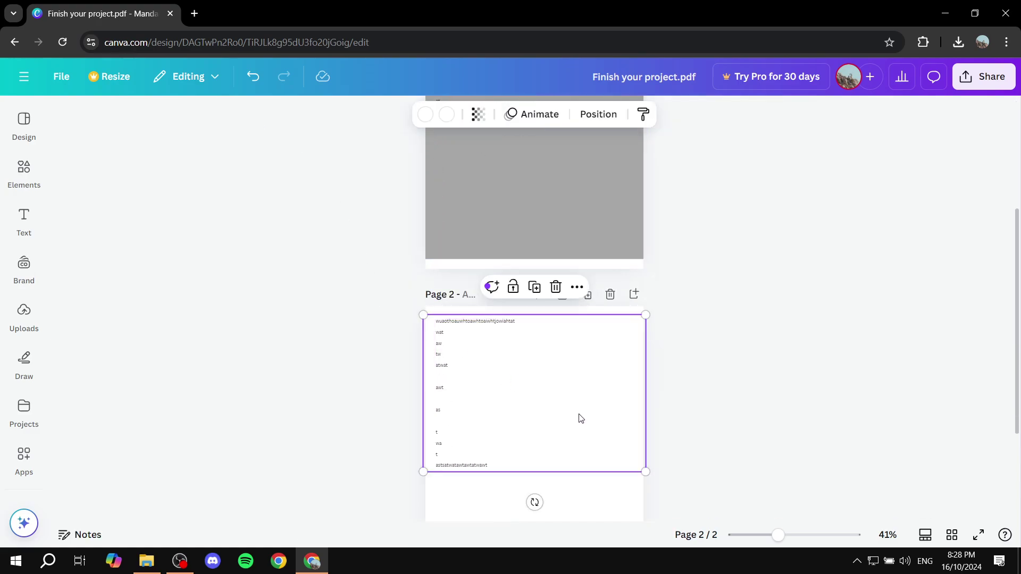
pyautogui.click(447, 115)
pyautogui.click(177, 403)
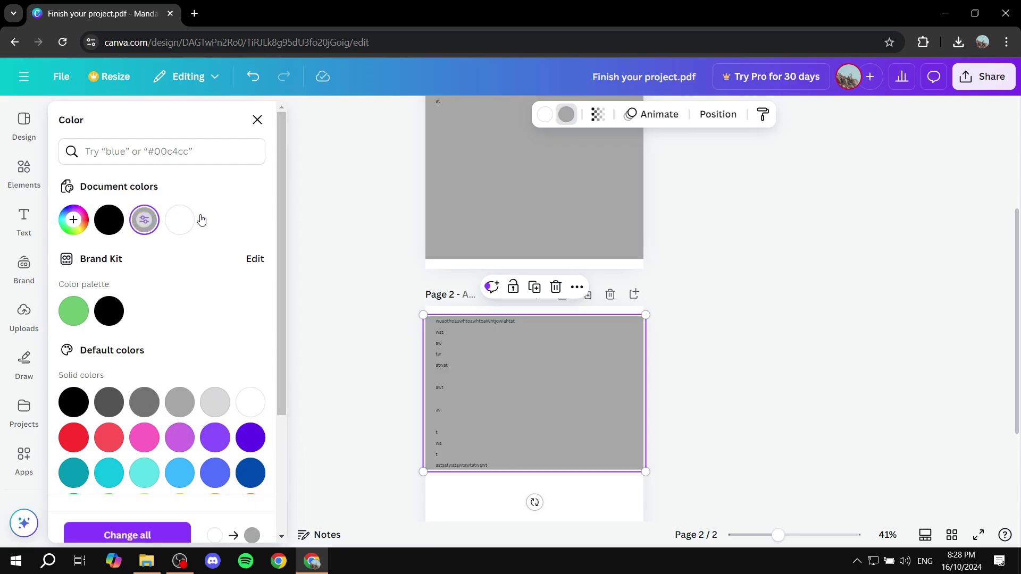
pyautogui.press('Escape')
pyautogui.scroll(-3, 677, 410)
pyautogui.scroll(5, 543, 358)
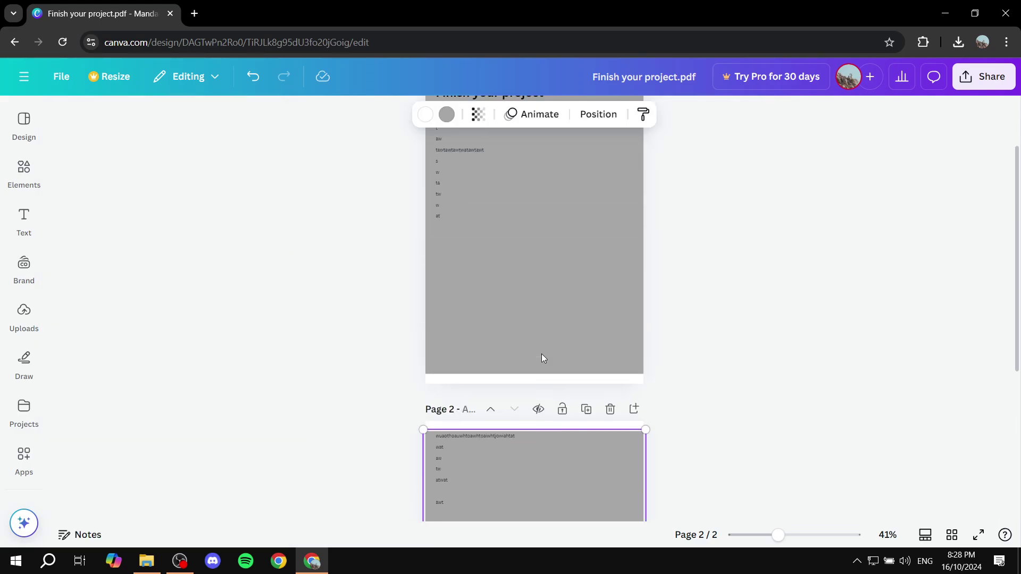
pyautogui.click(570, 327)
pyautogui.scroll(1, 381, 280)
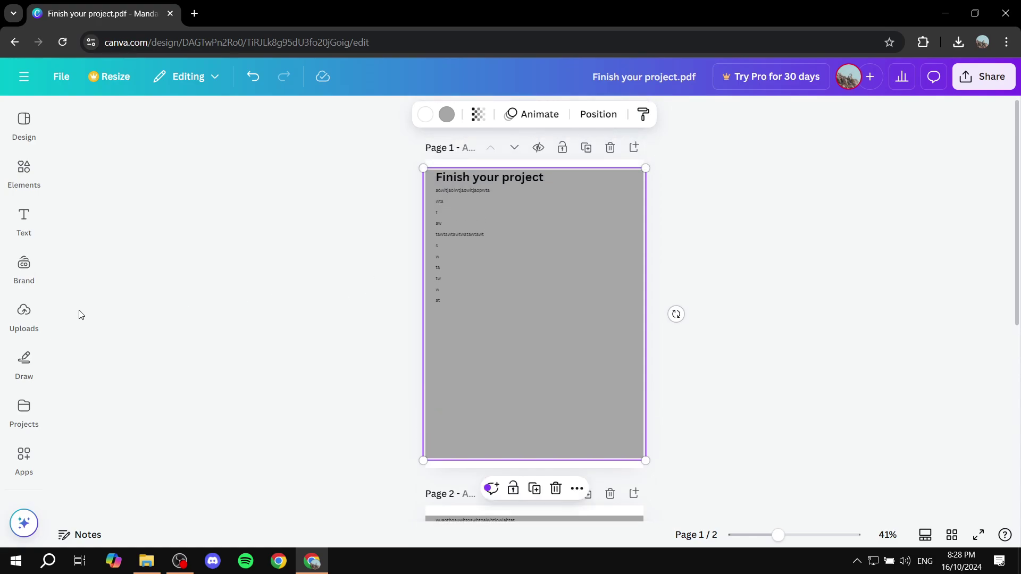
# Place the uploaded grey polygon image on page 1 and make it the page background.
pyautogui.click(33, 319)
pyautogui.scroll(-5, 138, 324)
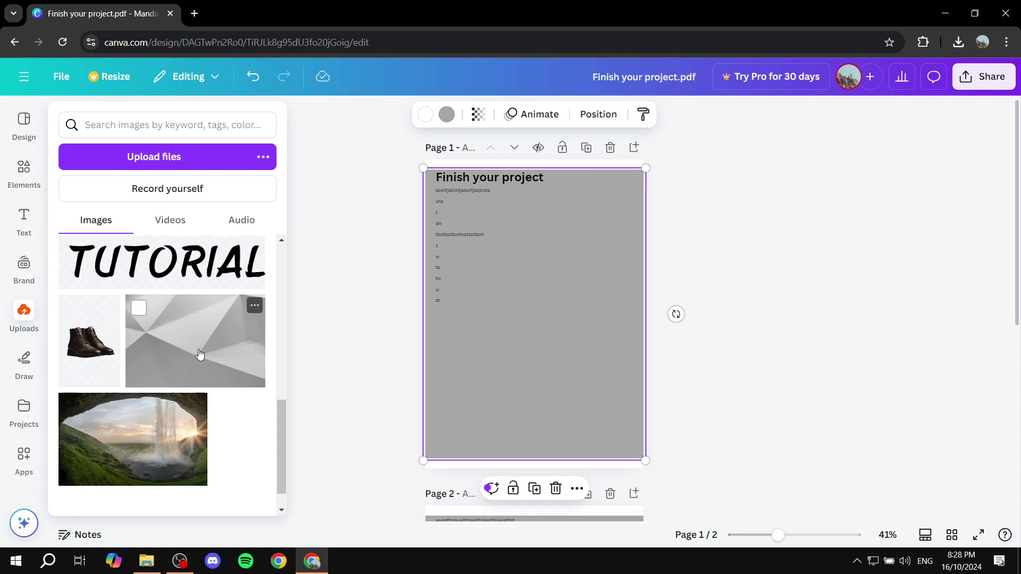
pyautogui.moveTo(204, 346); pyautogui.dragTo(538, 376)
pyautogui.rightClick(532, 353)
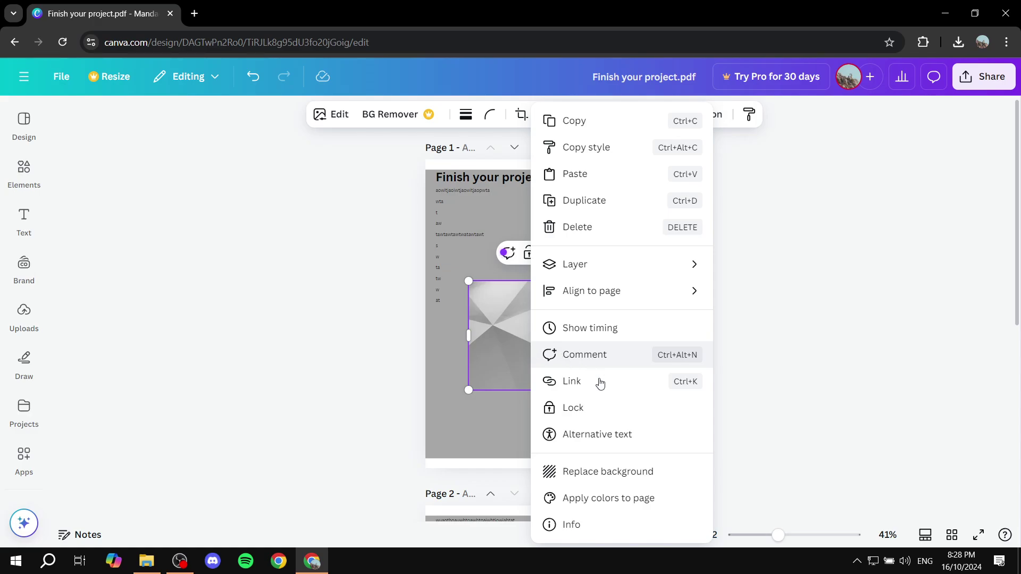
pyautogui.click(599, 471)
# Adjust the background image's transparency, then deselect it.
pyautogui.click(564, 388)
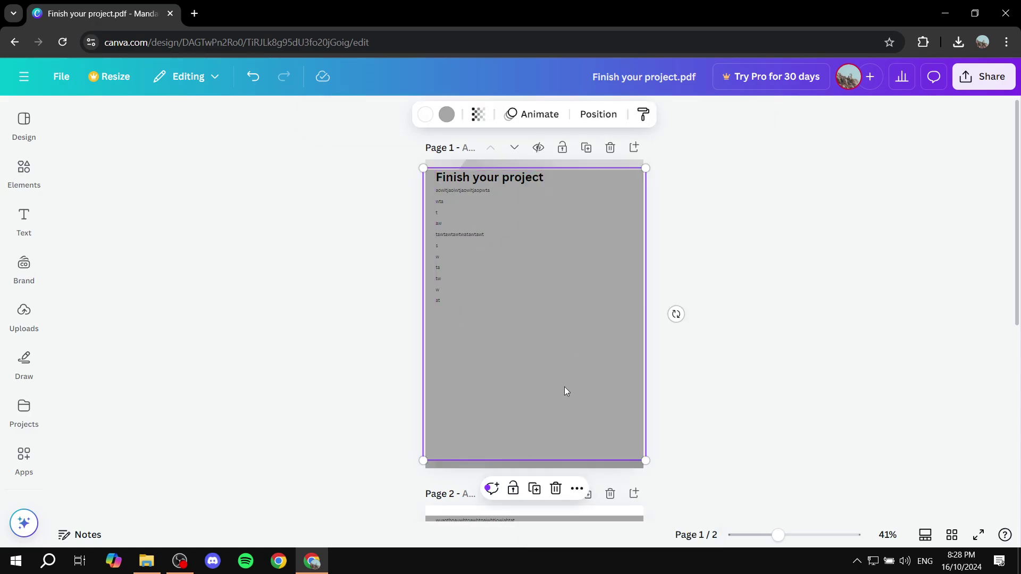
pyautogui.click(478, 115)
pyautogui.moveTo(504, 168); pyautogui.dragTo(269, 191)
pyautogui.click(285, 240)
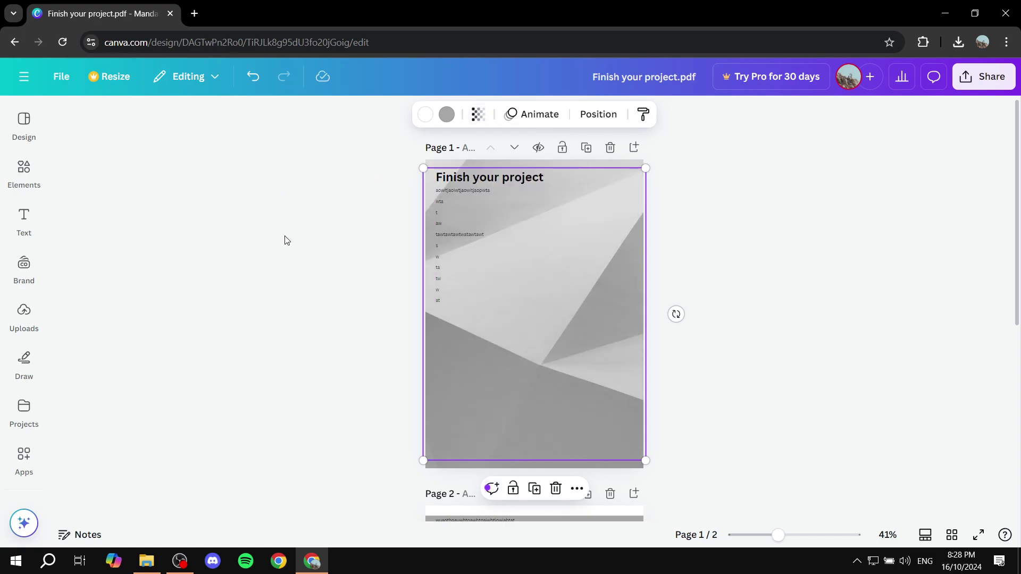
pyautogui.click(365, 272)
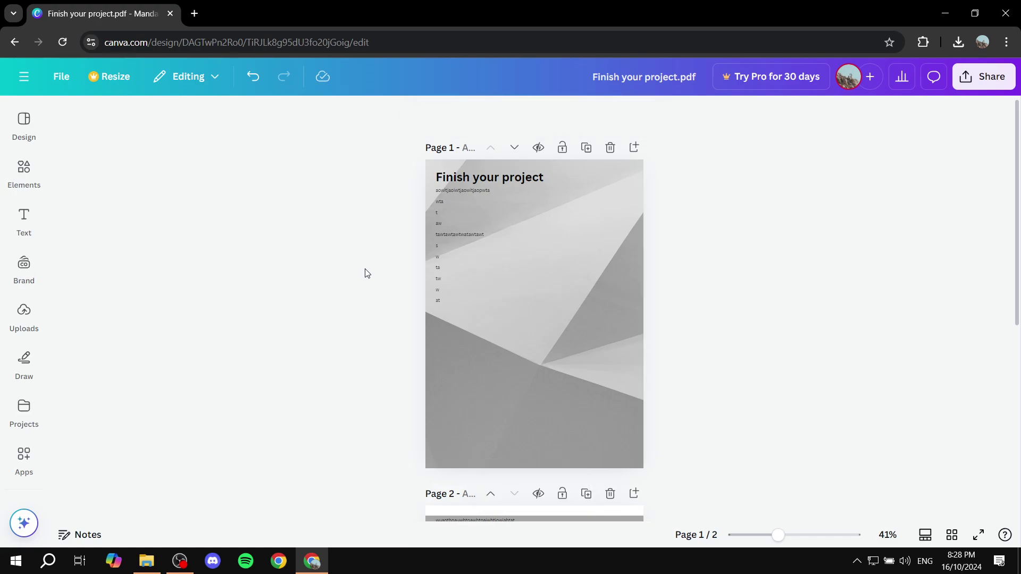
pyautogui.scroll(-3, 366, 274)
pyautogui.scroll(3, 365, 274)
pyautogui.scroll(-1, 365, 276)
pyautogui.scroll(1, 362, 269)
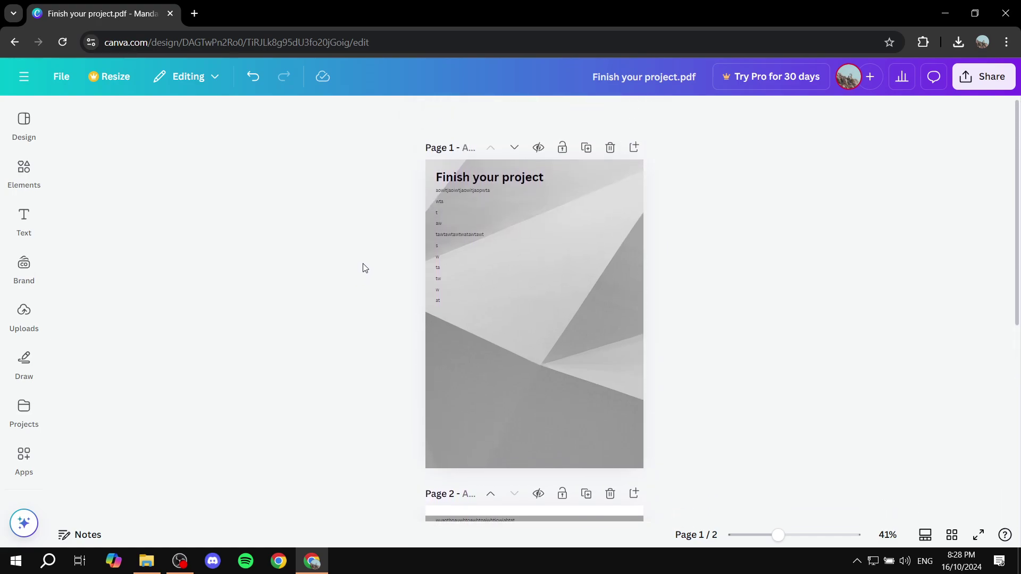